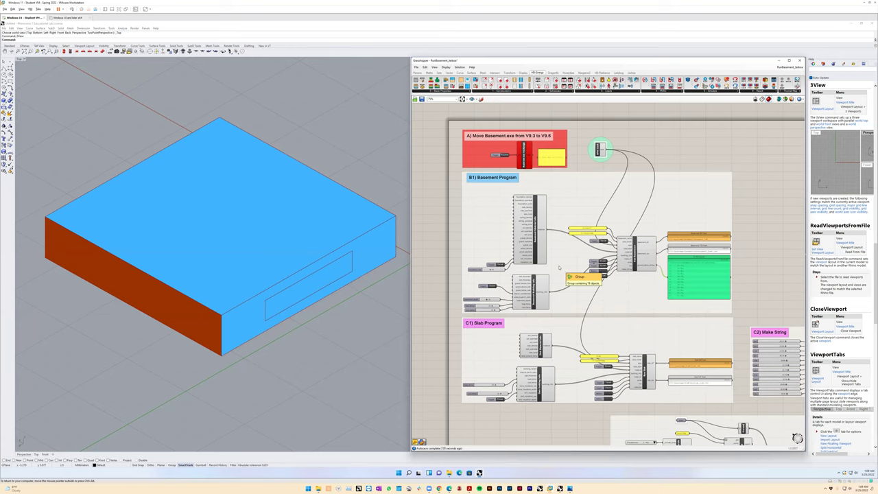
Inspect the box model from above, below and around its sides, including the floor, walls and windows
right_drag(373, 254, 243, 235)
right_drag(182, 268, 234, 320)
right_drag(300, 292, 240, 265)
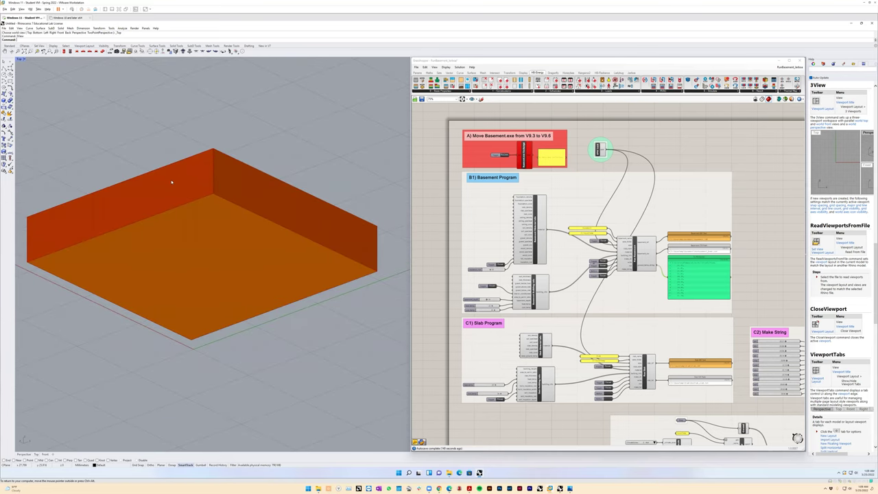
right_drag(167, 185, 196, 310)
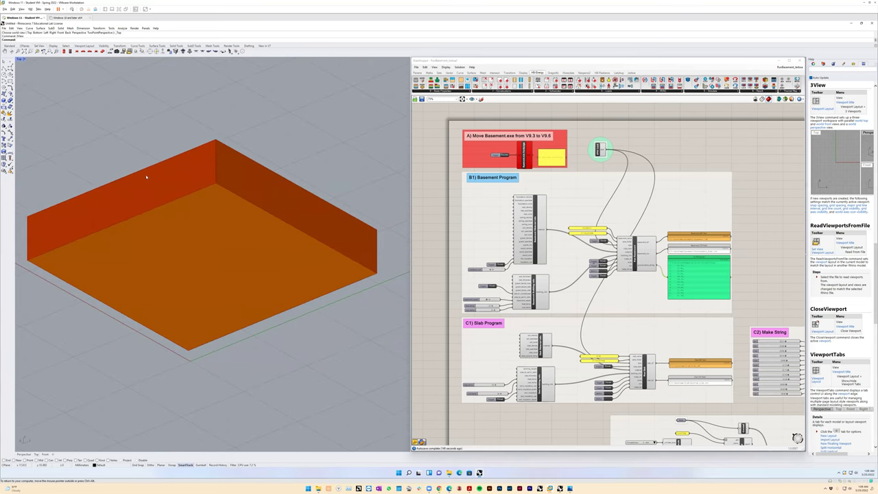
right_drag(128, 164, 171, 203)
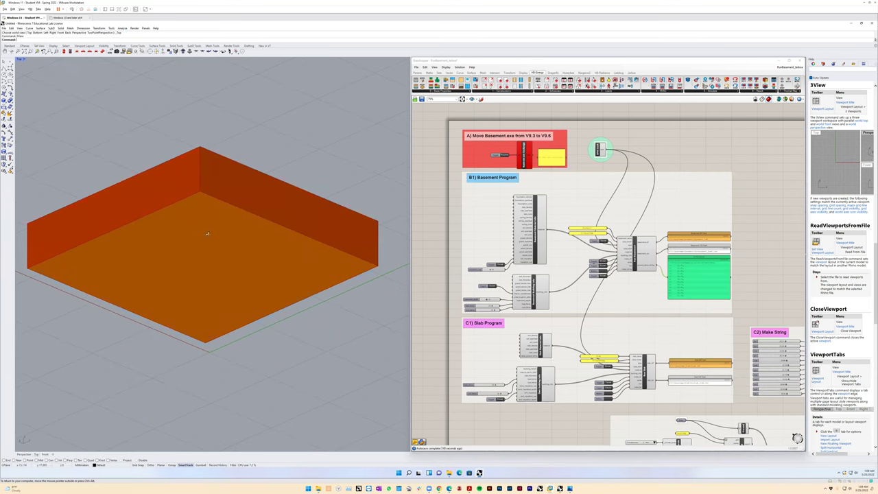
right_drag(215, 239, 317, 281)
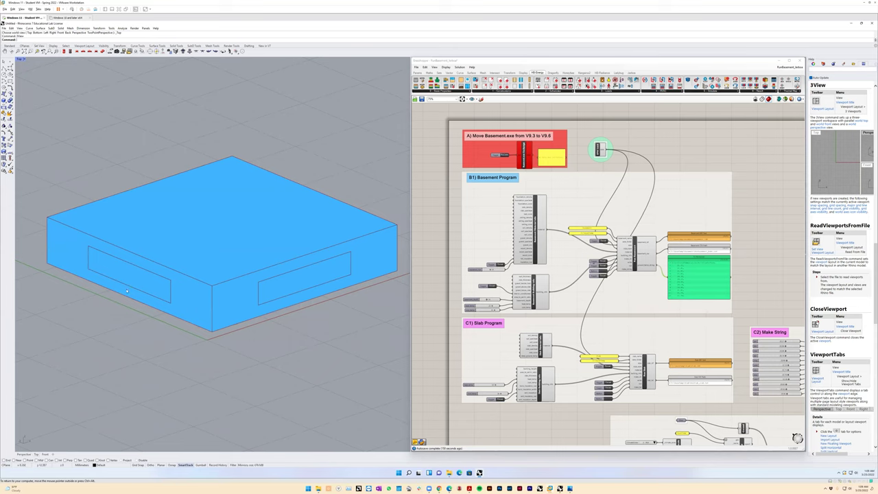
scroll(194, 348, up, 2)
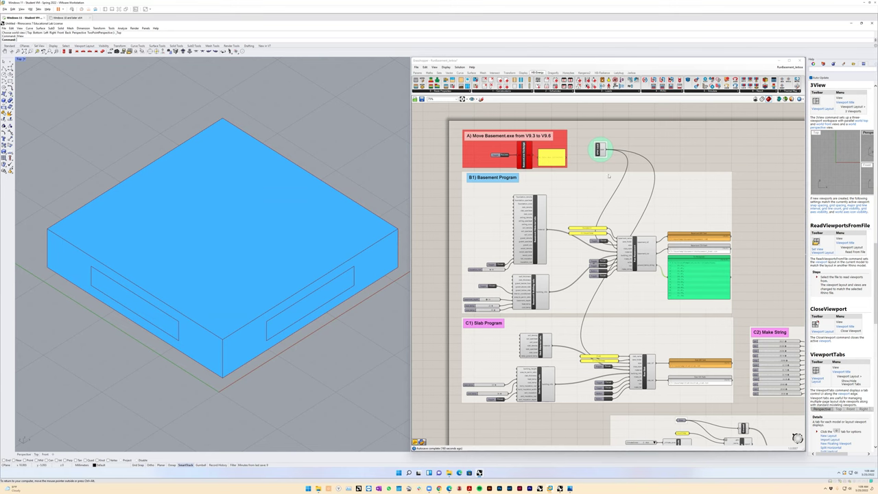
Review the Grasshopper definition from the Basement and Slab programs through Make String and the Honeybee model chain to the results panels
right_drag(760, 309, 735, 270)
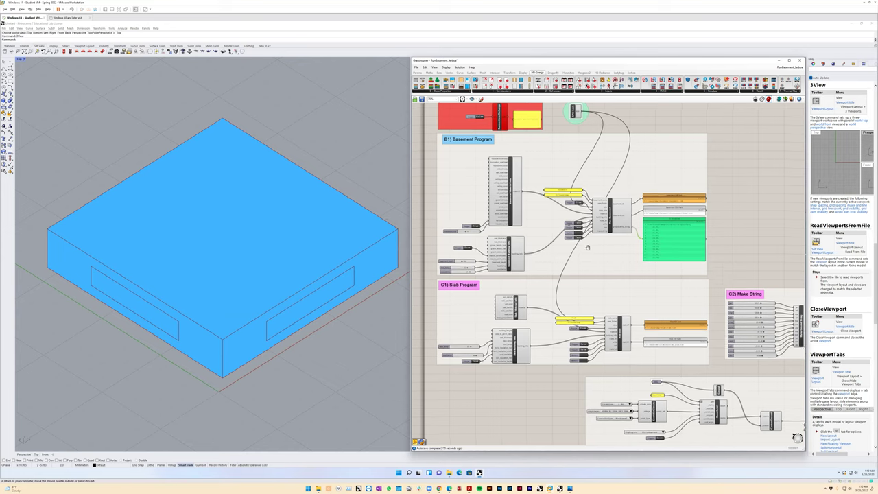
right_drag(772, 295, 425, 247)
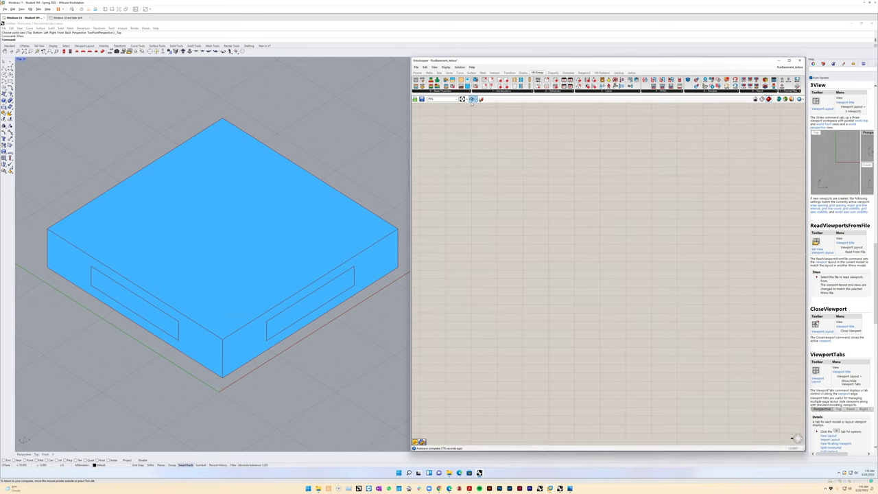
click(472, 100)
click(476, 111)
click(472, 101)
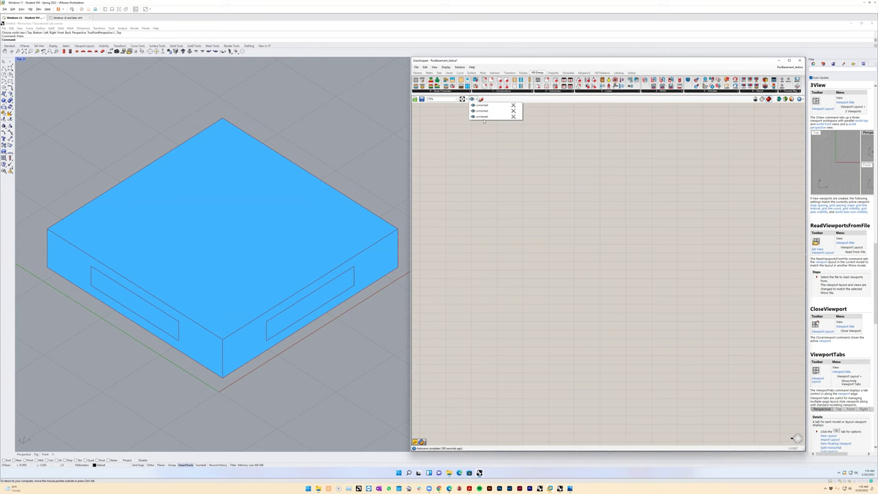
click(482, 117)
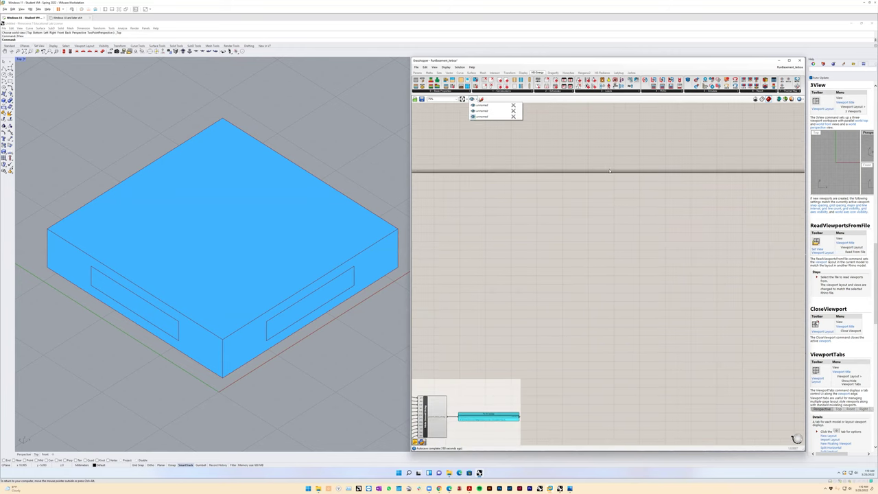
right_drag(714, 275, 747, 270)
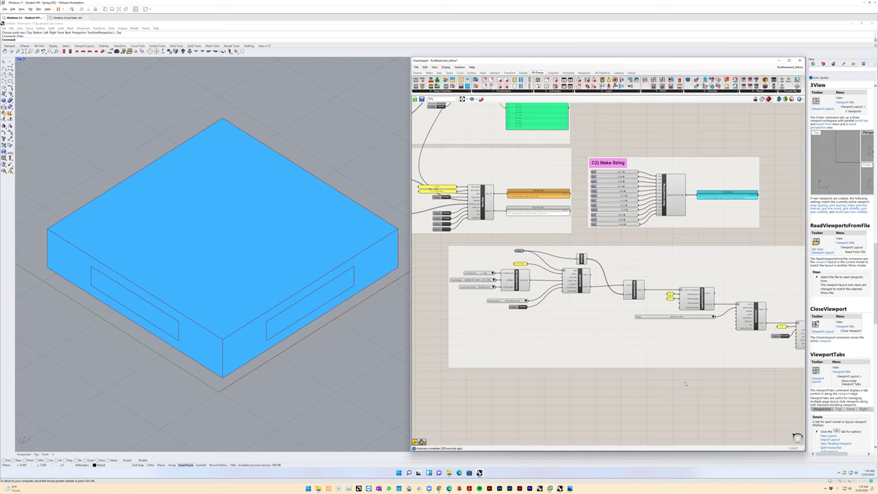
right_drag(700, 384, 735, 364)
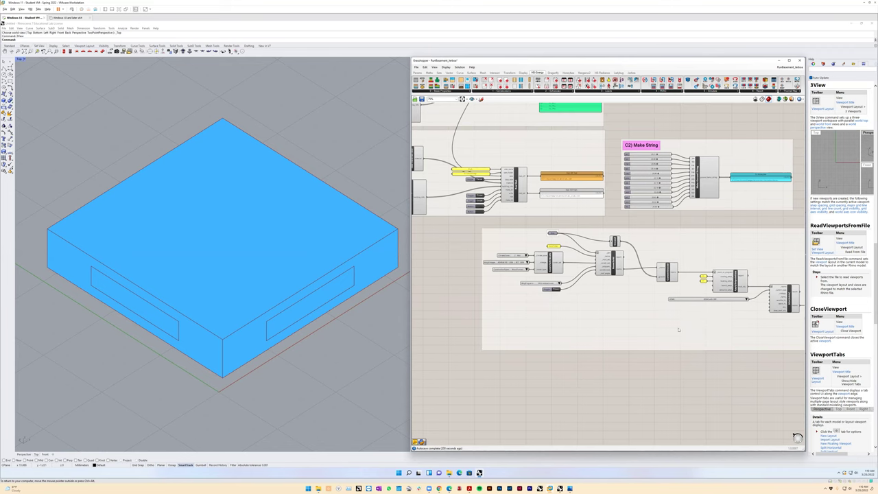
right_drag(739, 357, 713, 355)
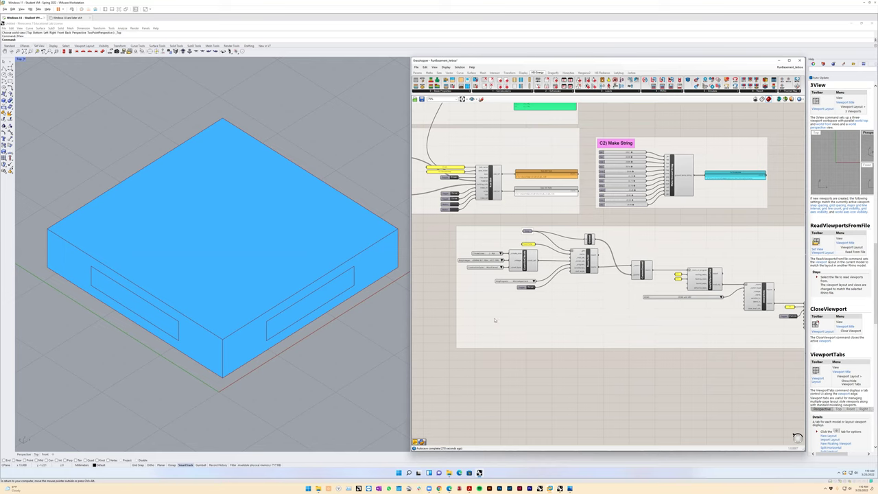
right_drag(749, 381, 603, 328)
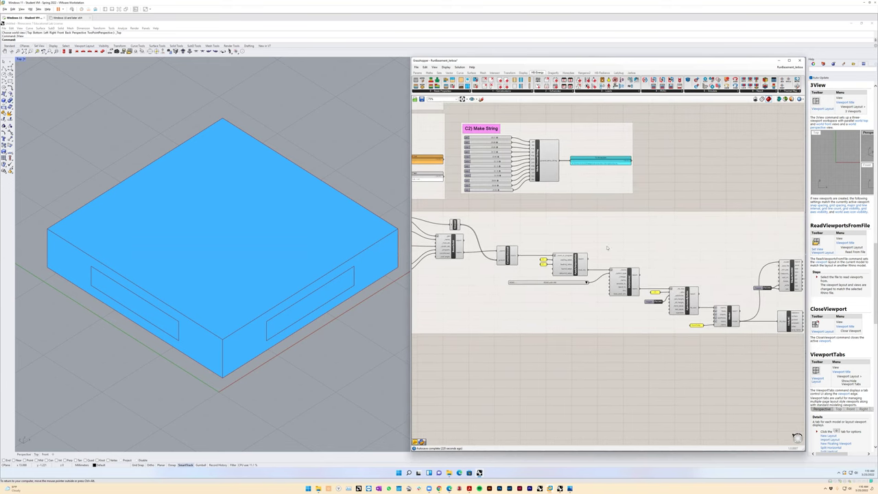
right_drag(745, 367, 671, 371)
right_drag(473, 273, 509, 271)
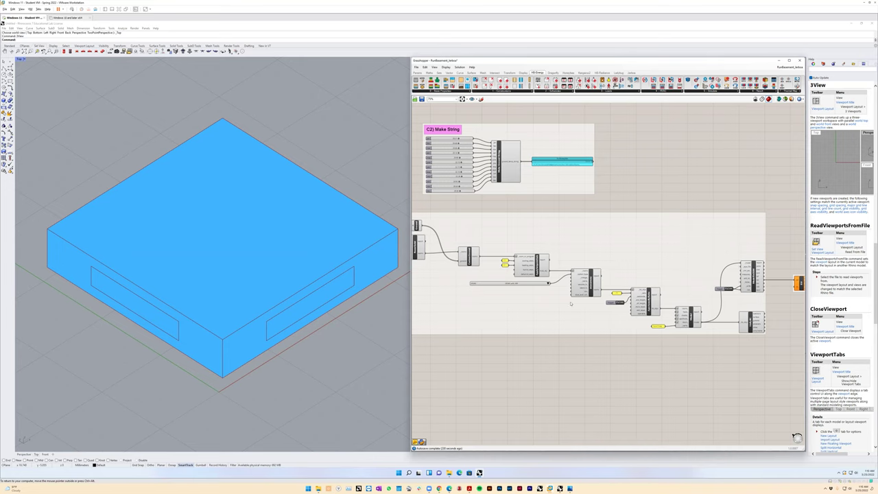
right_drag(713, 386, 658, 373)
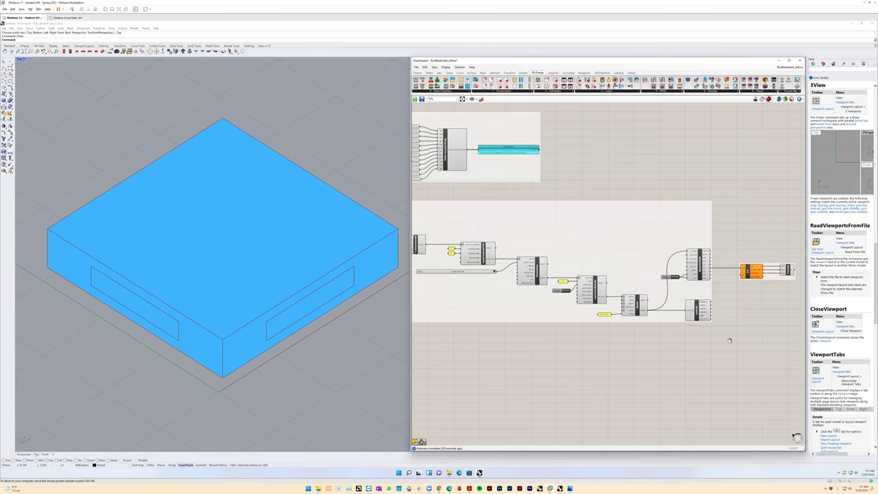
right_drag(714, 340, 644, 361)
Run the energy simulation in the ModelToOSM component and read the component's warning
click(626, 331)
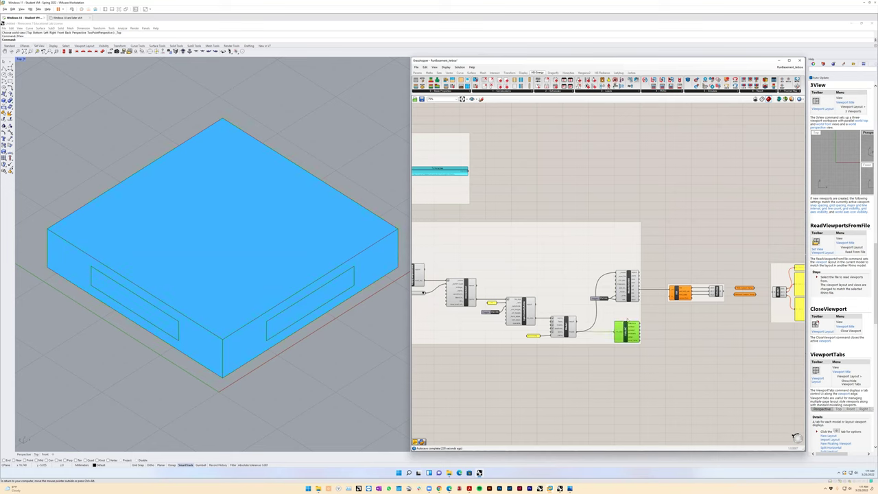
click(690, 355)
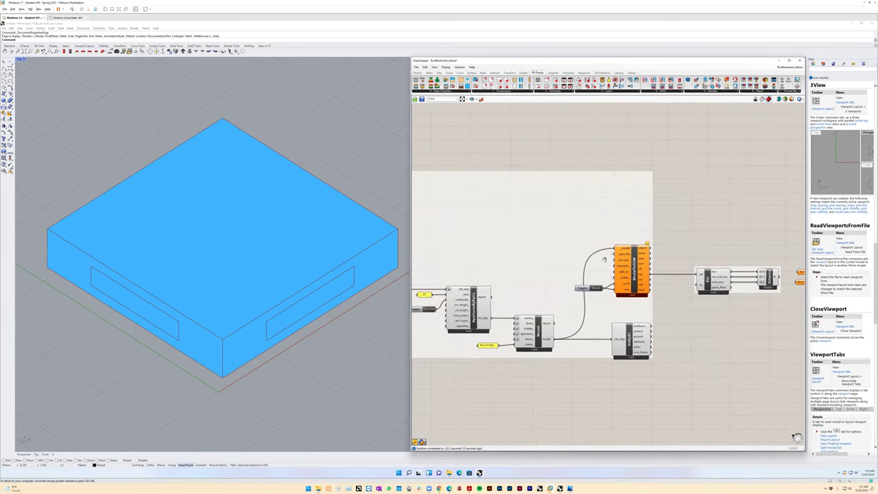
right_drag(658, 258, 525, 266)
right_drag(789, 240, 808, 242)
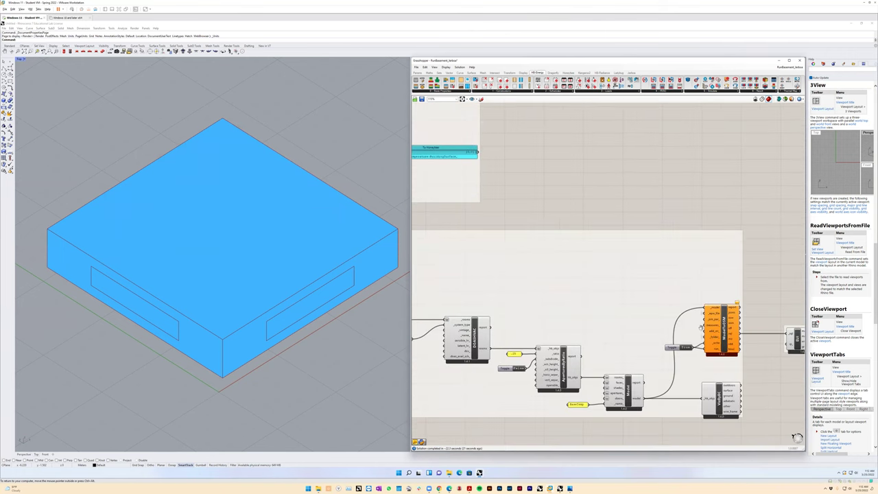
right_drag(701, 328, 584, 286)
mouse_move(584, 255)
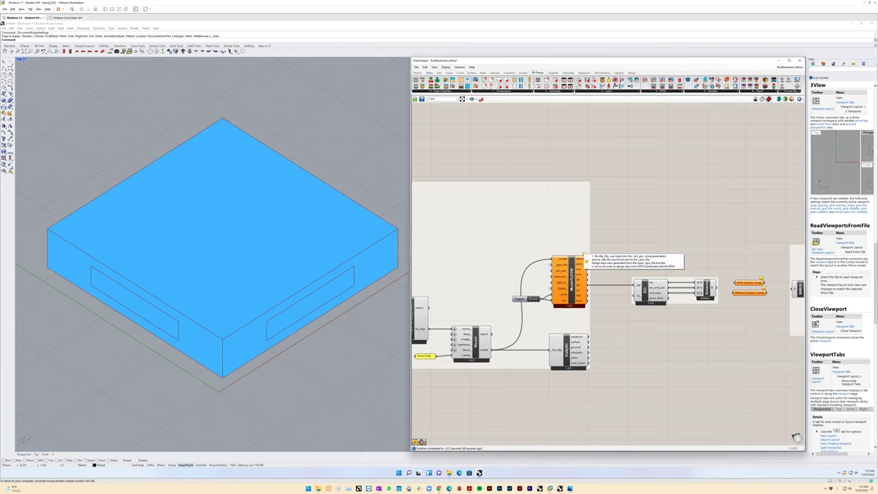
Connect the combined EUI results output to the Without Custom Temp parameter
right_drag(739, 327, 609, 323)
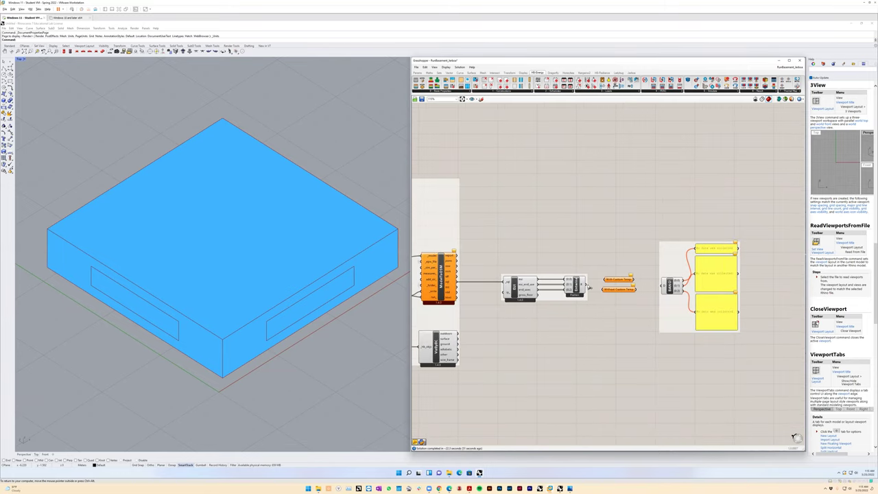
drag(589, 287, 664, 287)
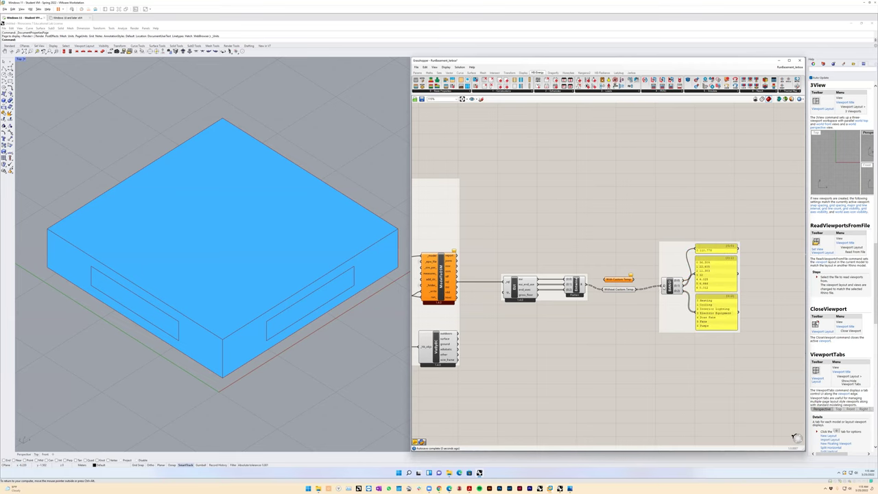
right_drag(667, 319, 639, 315)
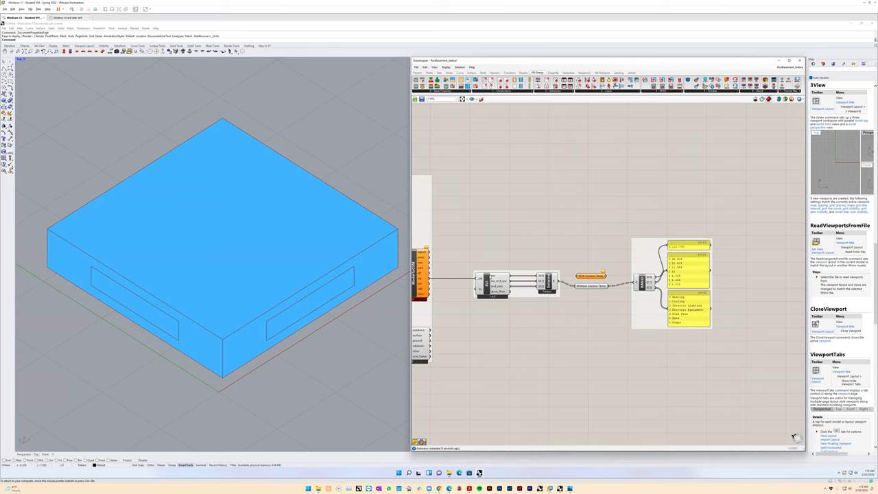
Internalise the data in the Without Custom Temp parameter
mouse_move(499, 280)
click(594, 286)
right_click(594, 285)
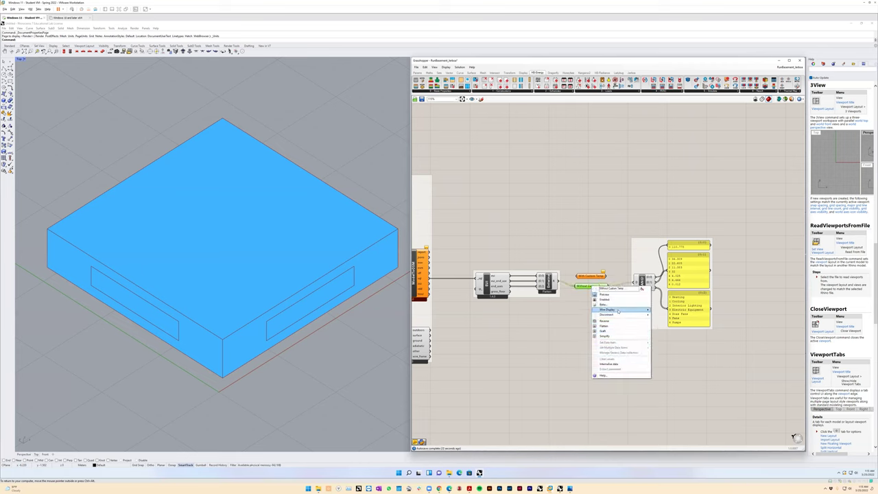
click(609, 364)
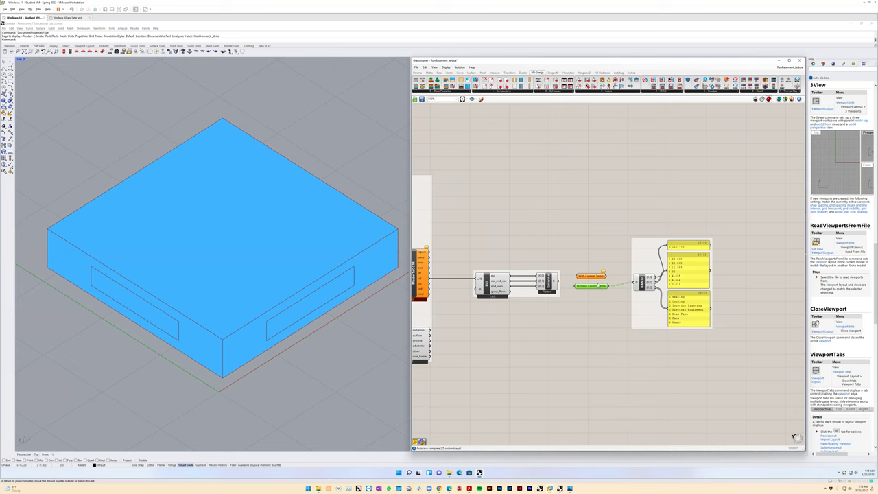
Connect the Basement Program's To Honeybee ground temperature panel to the ModelToOSM component
right_drag(604, 246, 773, 270)
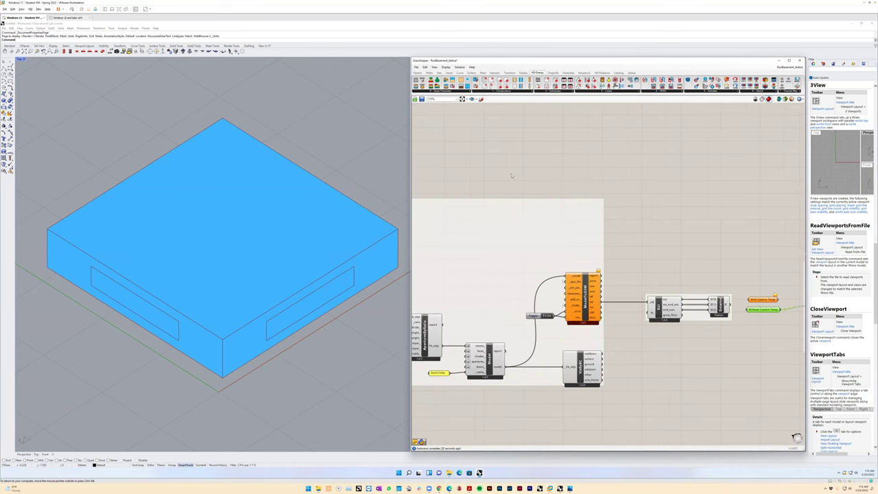
right_drag(513, 177, 613, 243)
right_drag(509, 130, 719, 216)
right_drag(496, 157, 729, 254)
drag(550, 176, 594, 186)
right_drag(616, 206, 446, 94)
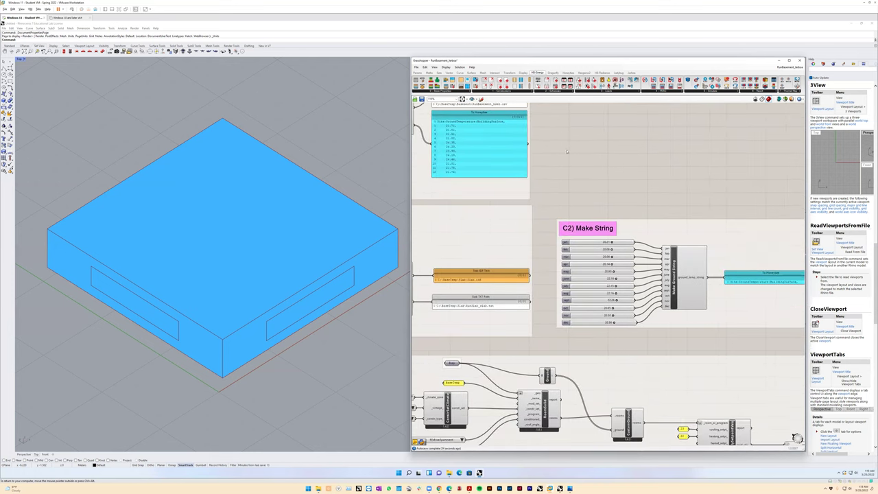
click(477, 100)
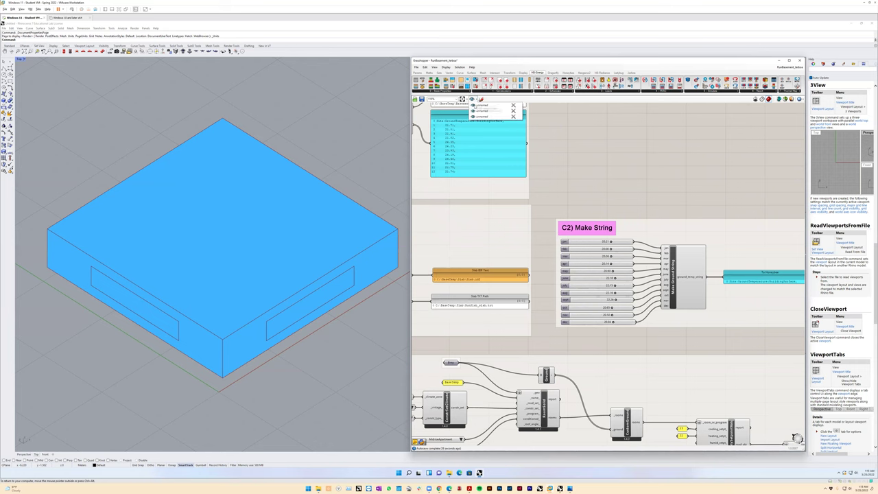
click(473, 111)
click(480, 110)
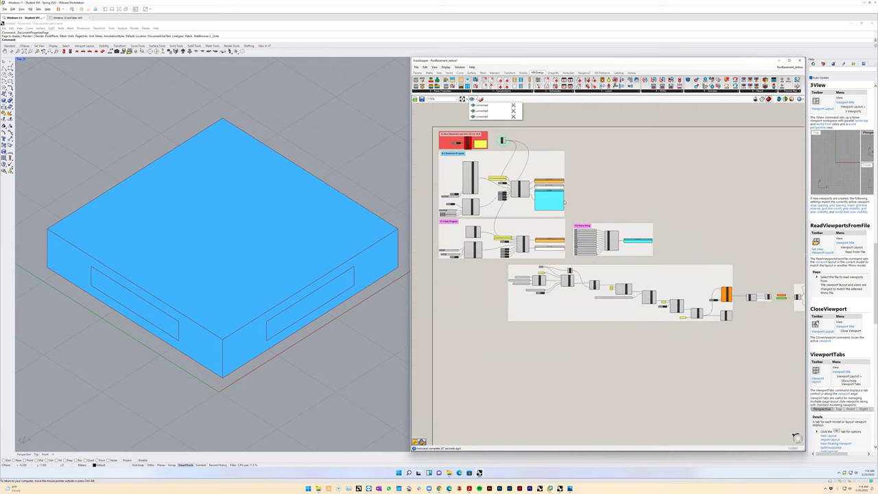
drag(565, 200, 722, 295)
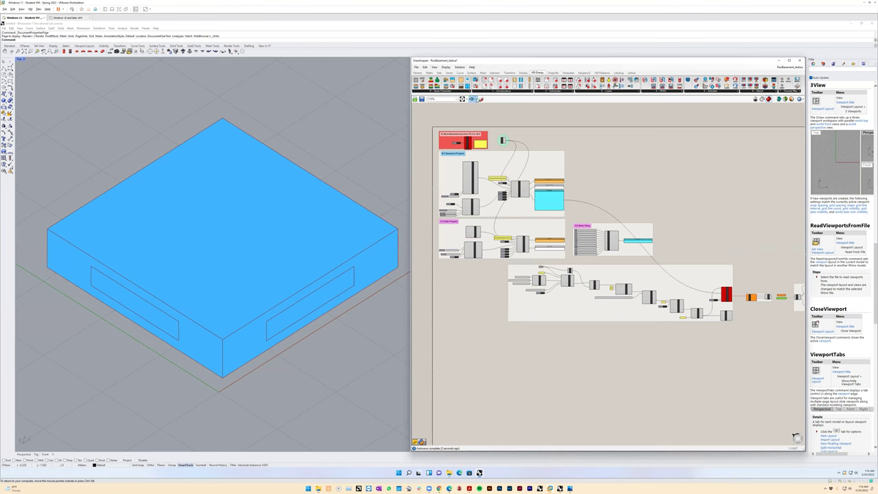
Move the ground temperature wire to the additional string input of ModelToOSM
click(472, 98)
click(473, 115)
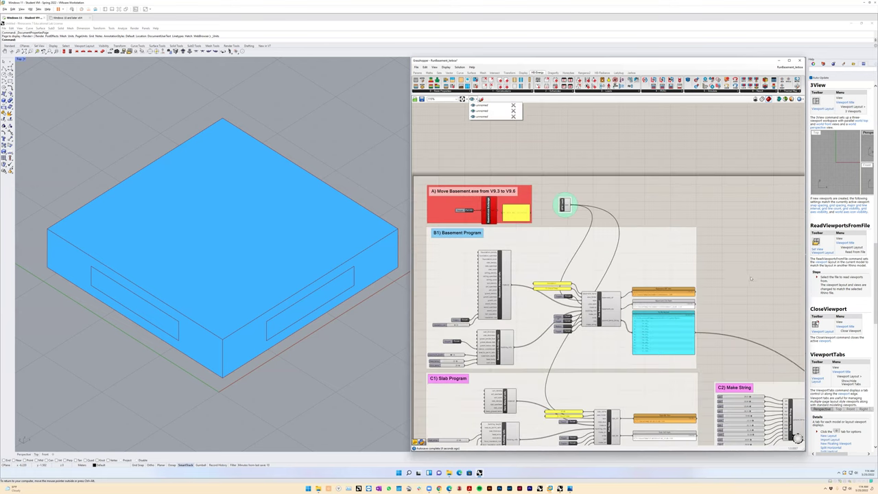
click(481, 111)
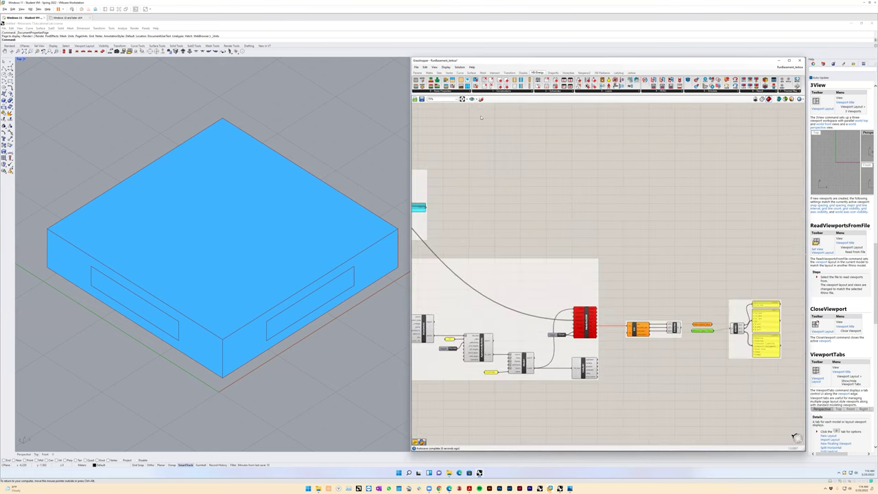
click(472, 99)
click(473, 116)
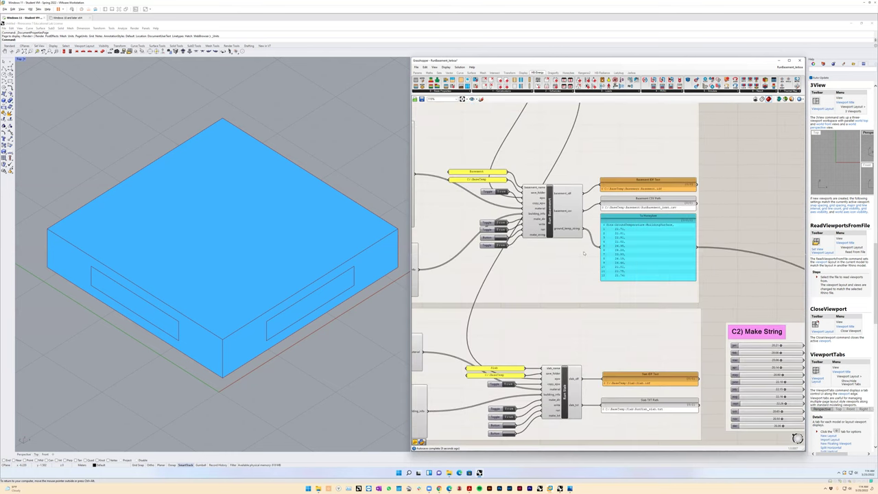
right_drag(761, 439, 503, 233)
right_drag(703, 261, 476, 240)
right_drag(601, 268, 467, 225)
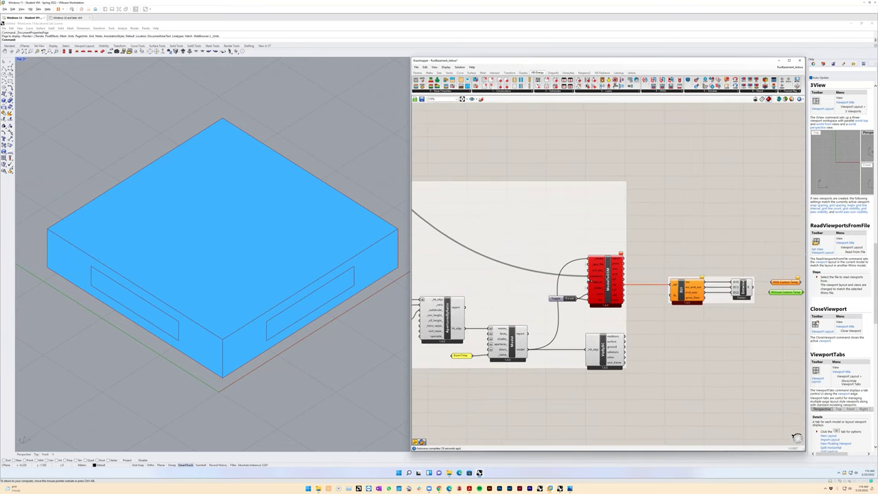
ctrl+shift+drag(589, 278, 590, 282)
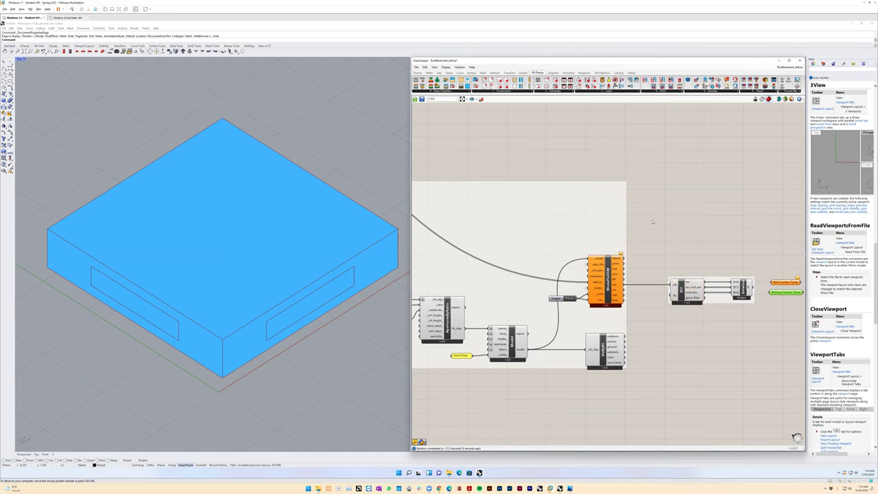
Connect the combined EUI results output to the With Custom Temp parameter and internalise its data
right_drag(701, 332, 525, 333)
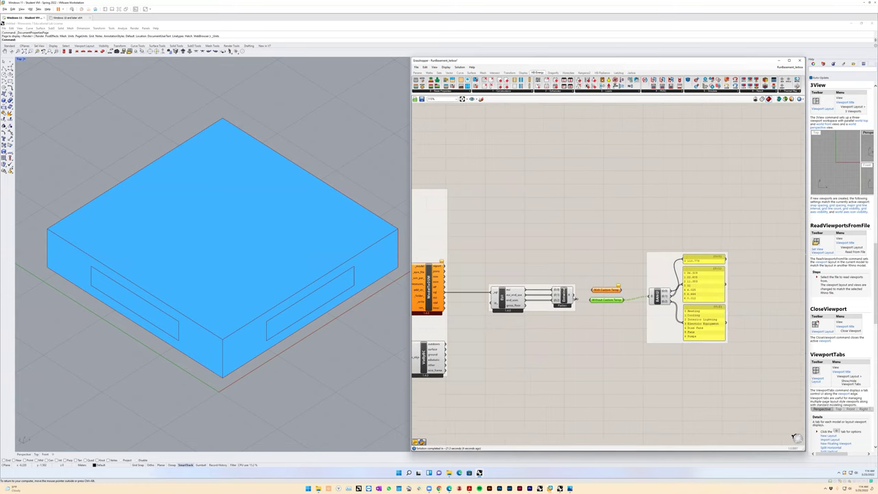
drag(576, 295, 592, 290)
click(603, 291)
right_click(603, 291)
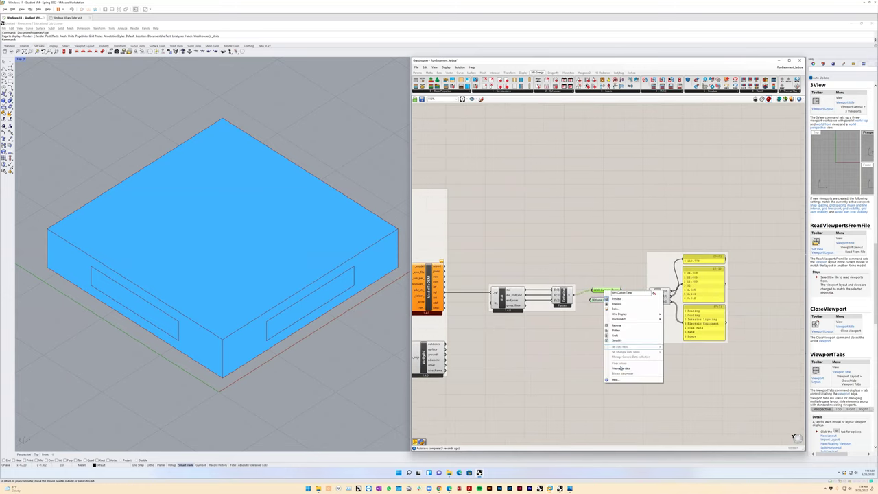
click(624, 364)
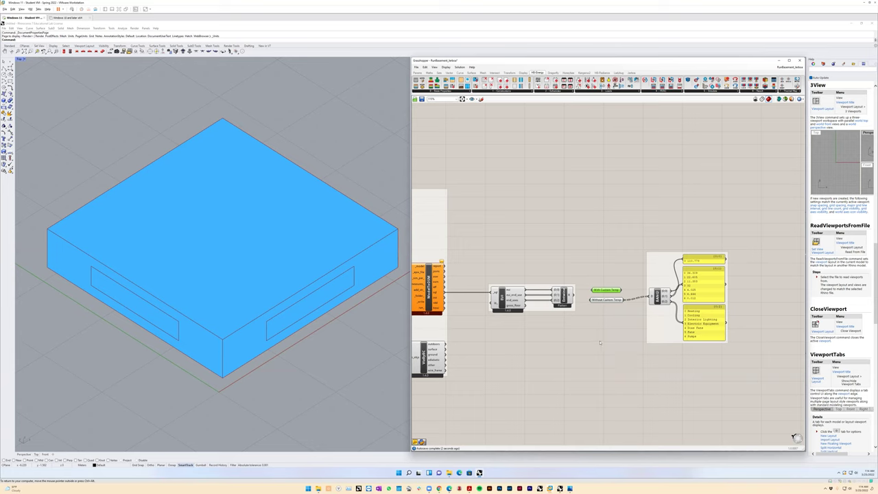
Connect the With Custom Temp parameter to the BANG component that feeds the result panels
drag(622, 291, 653, 297)
right_drag(611, 329, 589, 334)
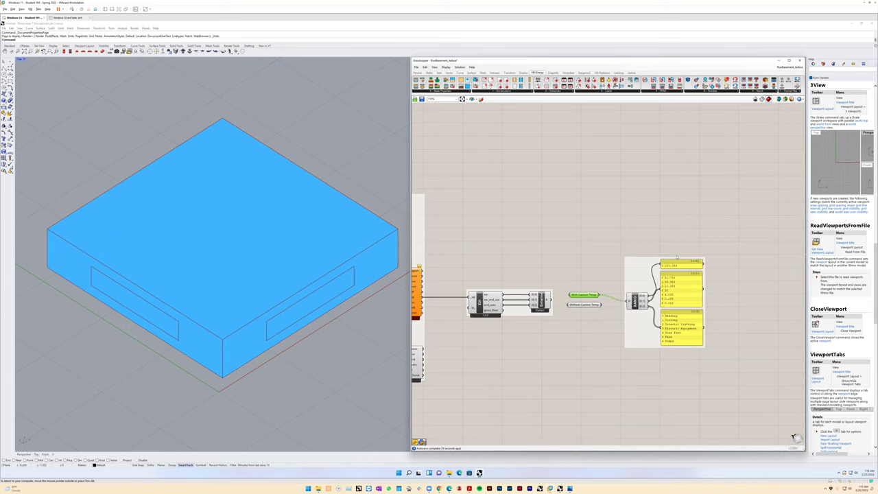
right_drag(718, 277, 692, 272)
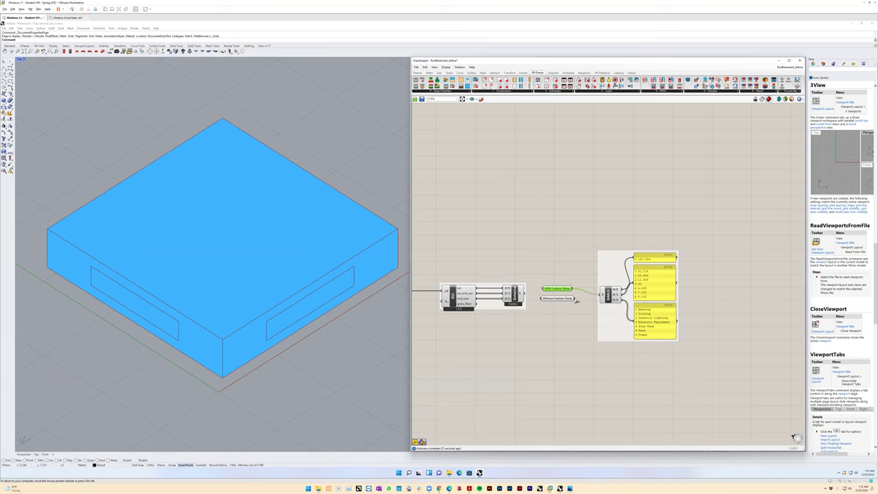
Duplicate the BANG component with its panels below the original, feeding one set from With Custom Temp and the other from Without Custom Temp
drag(574, 298, 603, 295)
drag(700, 210, 596, 386)
drag(608, 297, 610, 350)
click(594, 334)
Line up the end-use label panel and the value panels of both cases side by side for comparison
drag(566, 298, 696, 333)
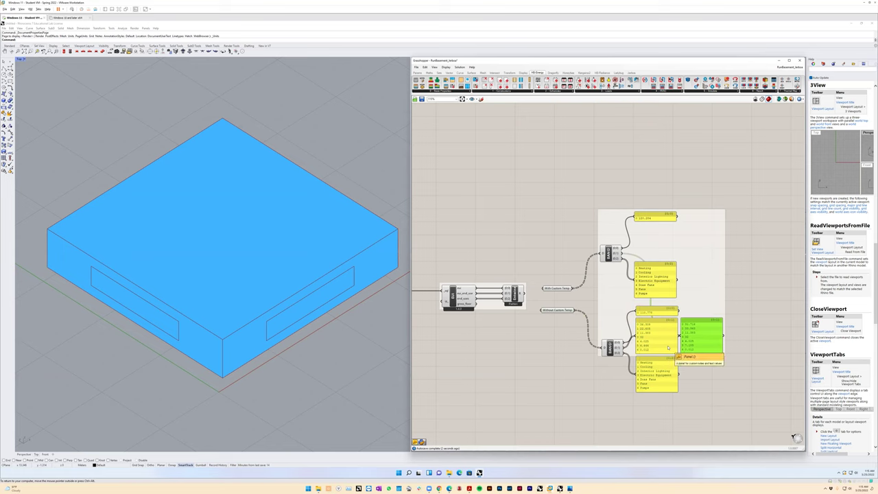
drag(645, 387, 602, 350)
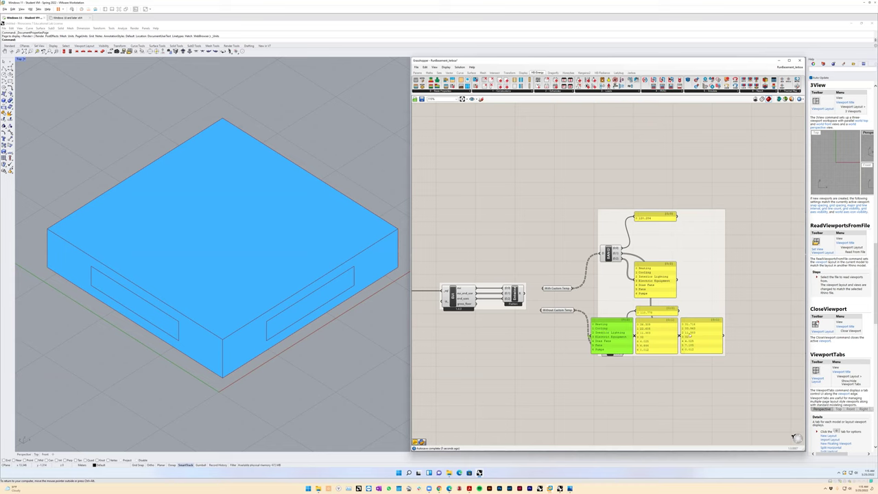
mouse_move(699, 335)
mouse_down()
mouse_move(716, 302)
mouse_move(717, 312)
mouse_move(710, 319)
mouse_move(720, 274)
mouse_move(685, 335)
mouse_move(703, 336)
mouse_up()
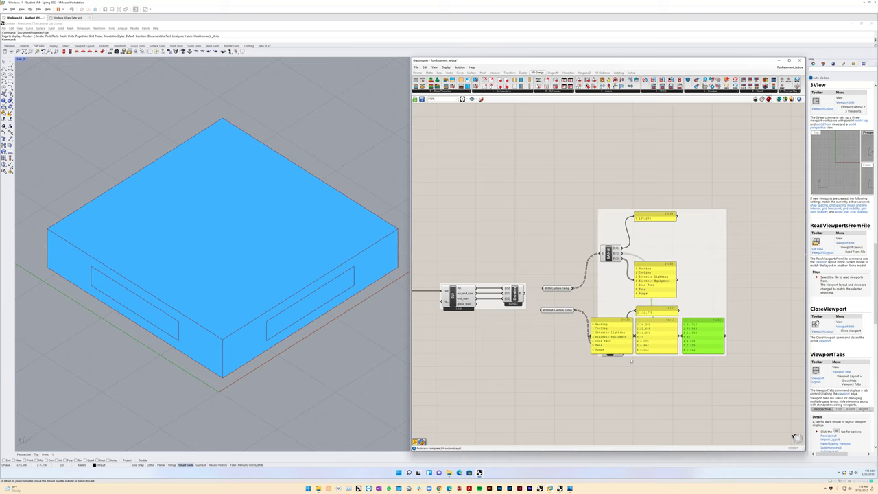
click(613, 335)
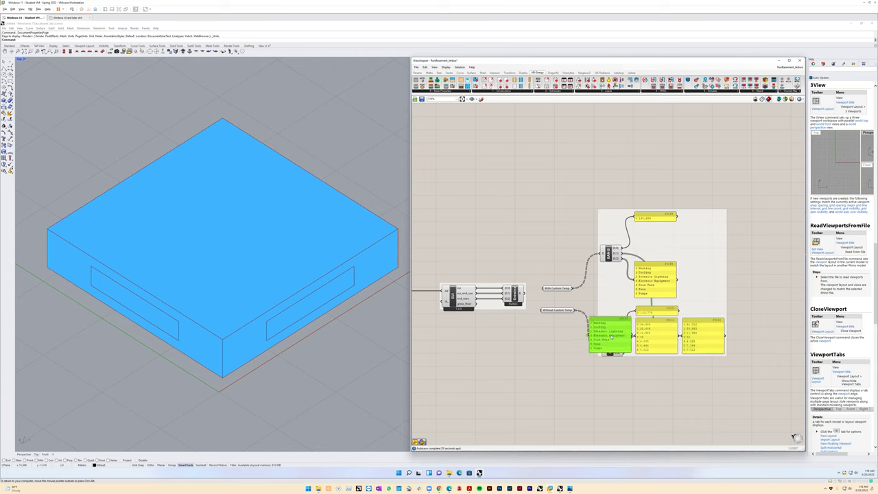
drag(611, 336, 612, 339)
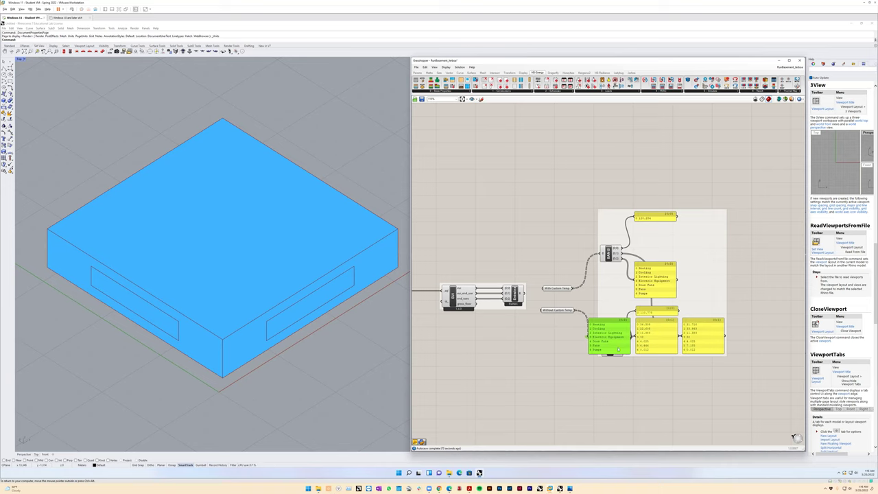
click(654, 332)
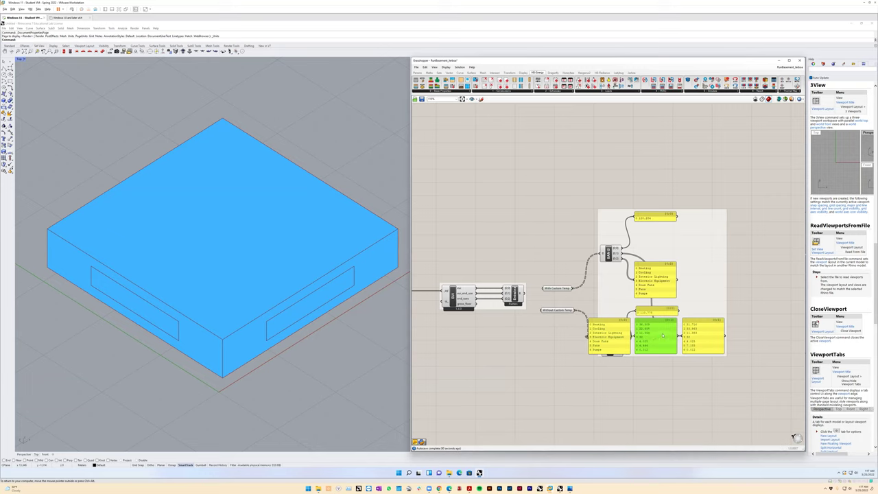
Inspect the basement model from below in the Rhino viewport
right_drag(345, 363, 239, 234)
right_drag(337, 333, 371, 345)
right_drag(278, 252, 302, 254)
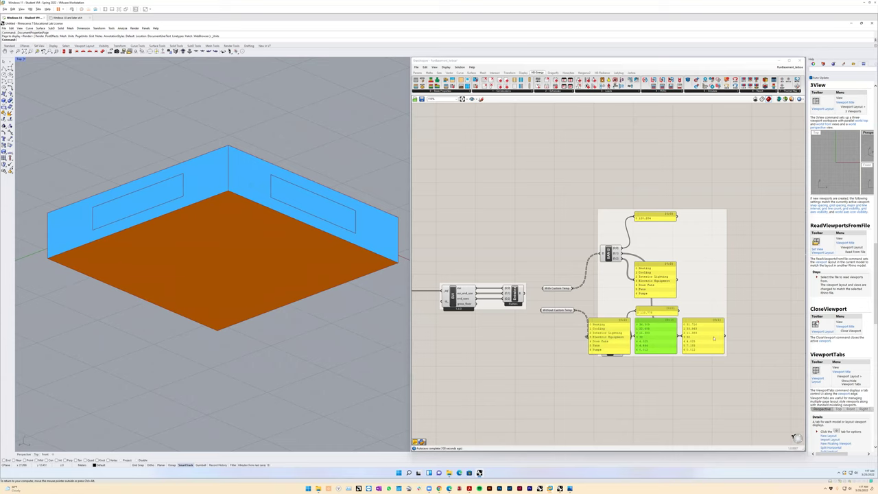
Move the With Custom Temp end-use values panel back into its own group, between the total EUI and label panels
mouse_move(711, 327)
mouse_down()
mouse_move(749, 312)
mouse_move(716, 341)
mouse_move(695, 329)
mouse_move(700, 339)
mouse_up()
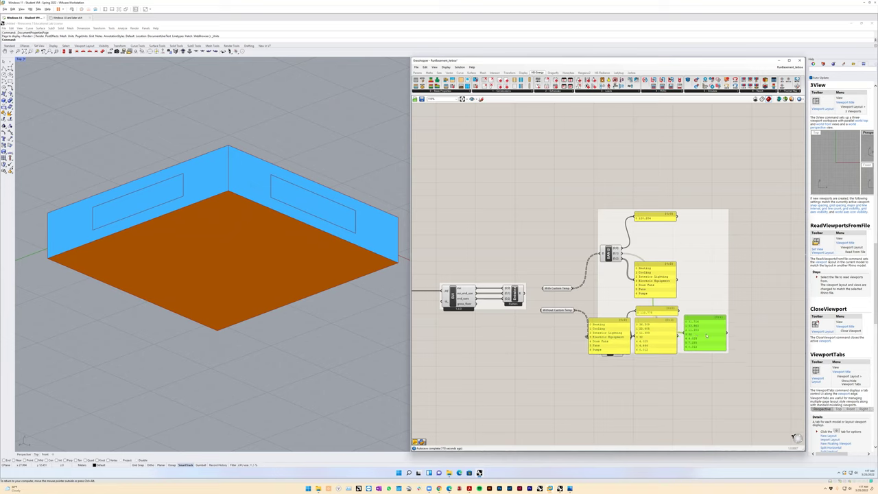
drag(705, 341, 699, 301)
drag(686, 273, 650, 252)
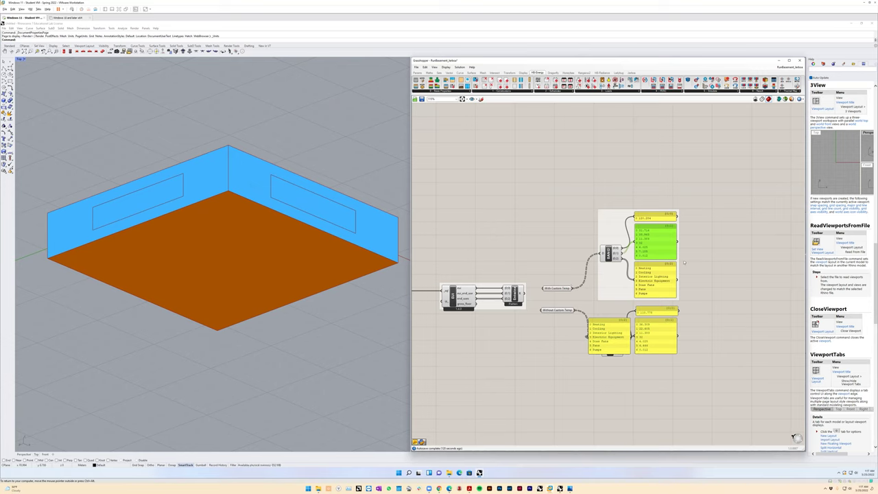
drag(661, 245, 659, 244)
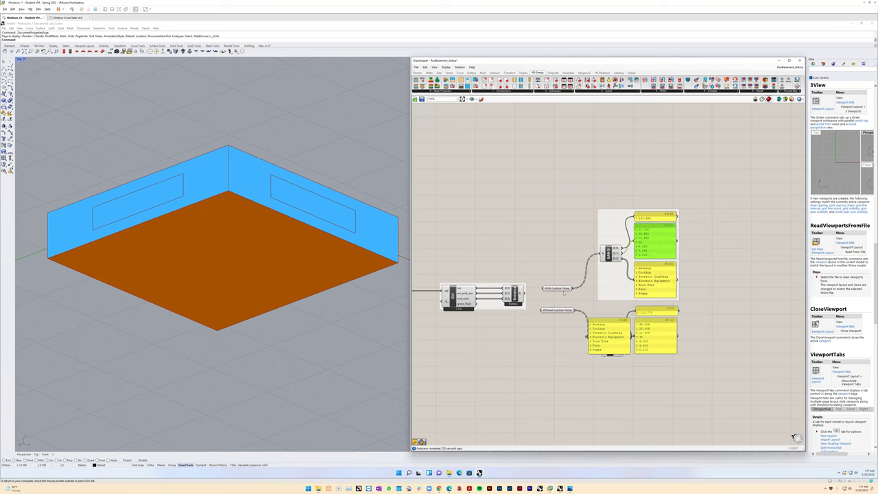
Show the entire Grasshopper definition on the canvas
right_drag(467, 326, 629, 341)
mouse_move(482, 176)
right_down()
mouse_move(635, 216)
mouse_move(644, 228)
right_up()
click(463, 99)
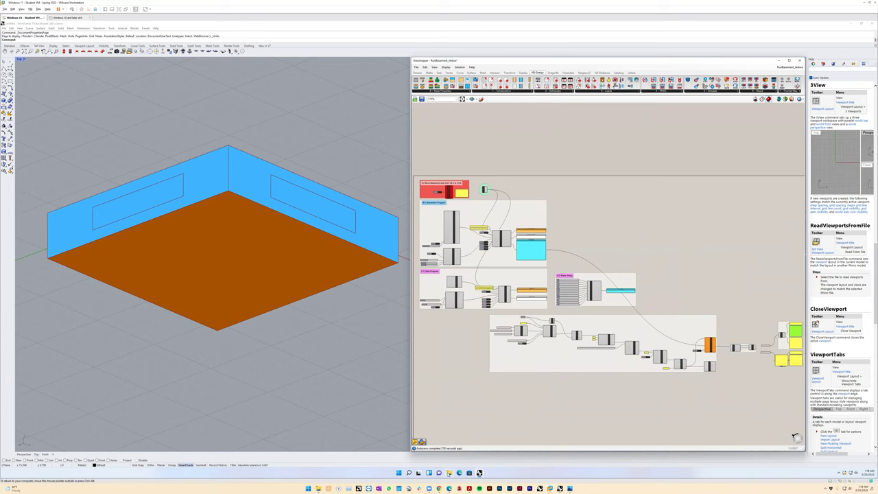
Switch to File Explorer and open the Jerboa manual and documentation PDF from the parent Jerboa_V1.0 folder
click(449, 473)
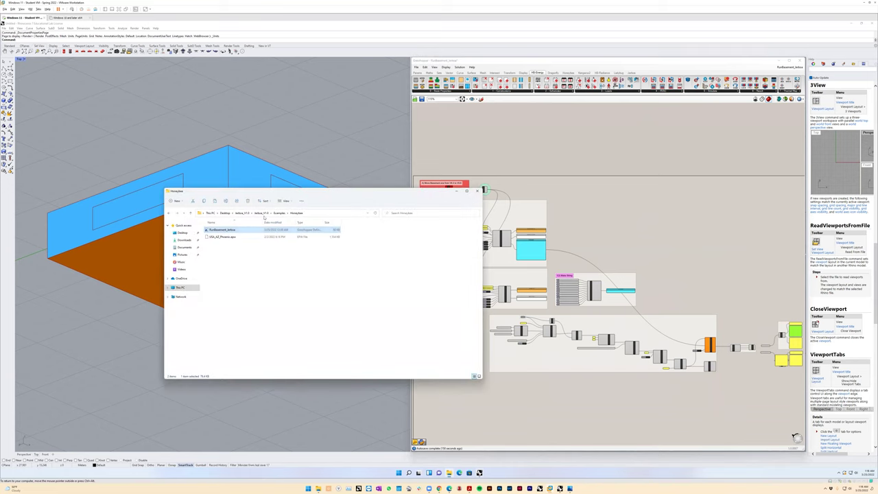
click(262, 212)
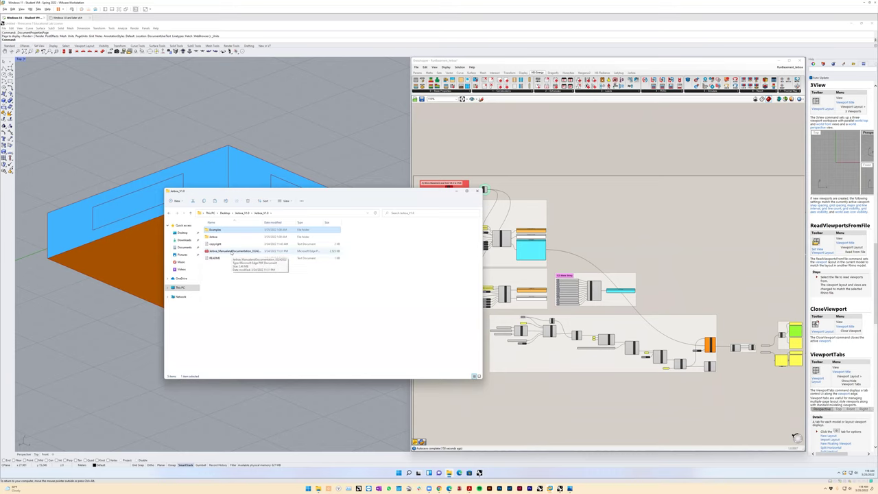
click(233, 252)
double_click(232, 252)
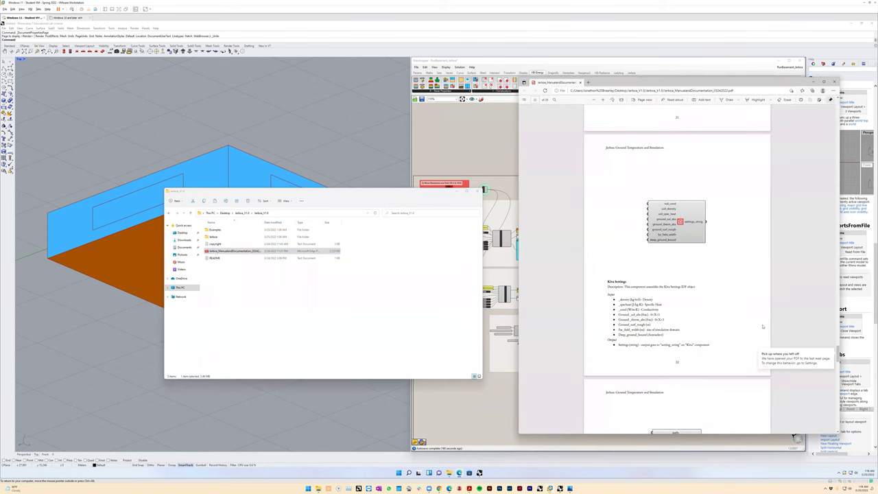
Look through the Jerboa manual from its first page to its last, covering the mini case studies, zone comfort comparison and components overview
drag(821, 353, 823, 102)
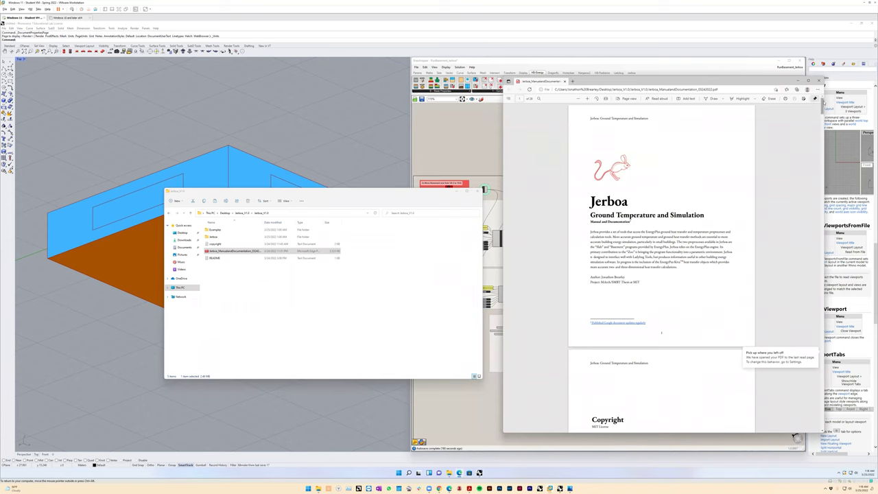
scroll(816, 99, down, 3)
scroll(815, 99, down, 6)
scroll(815, 99, down, 6)
scroll(815, 99, down, 10)
scroll(655, 146, up, 2)
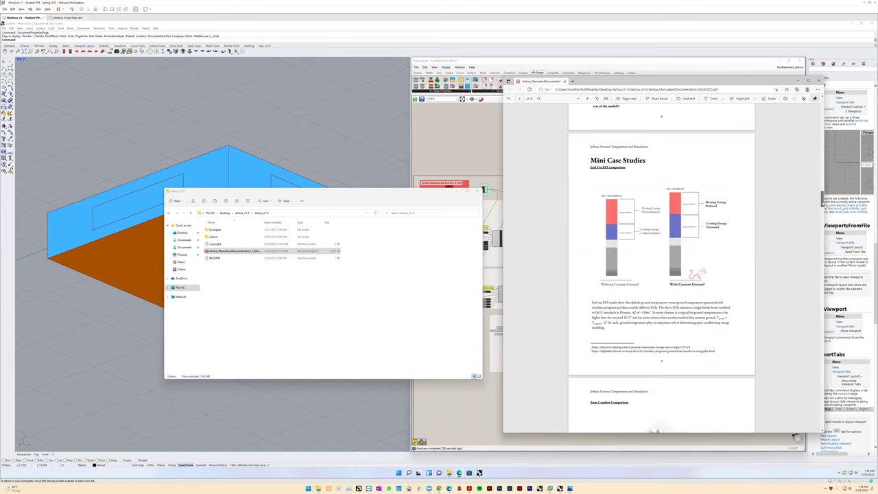
scroll(647, 206, down, 1)
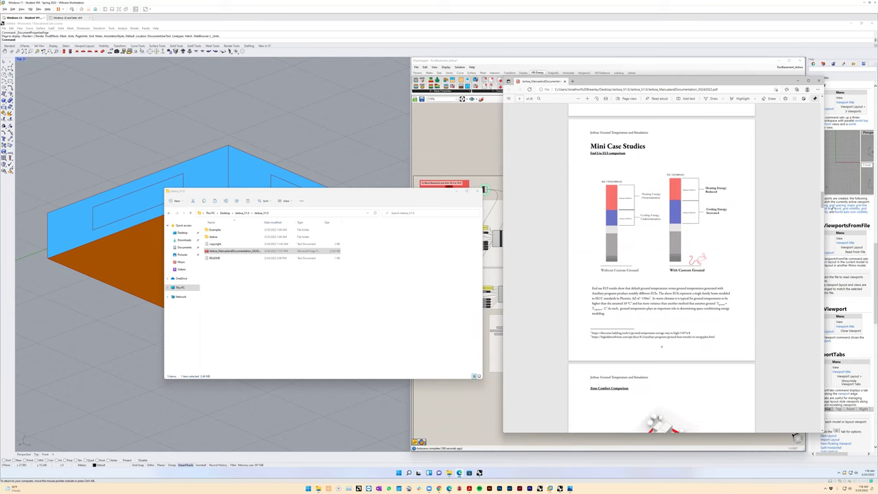
scroll(661, 267, down, 5)
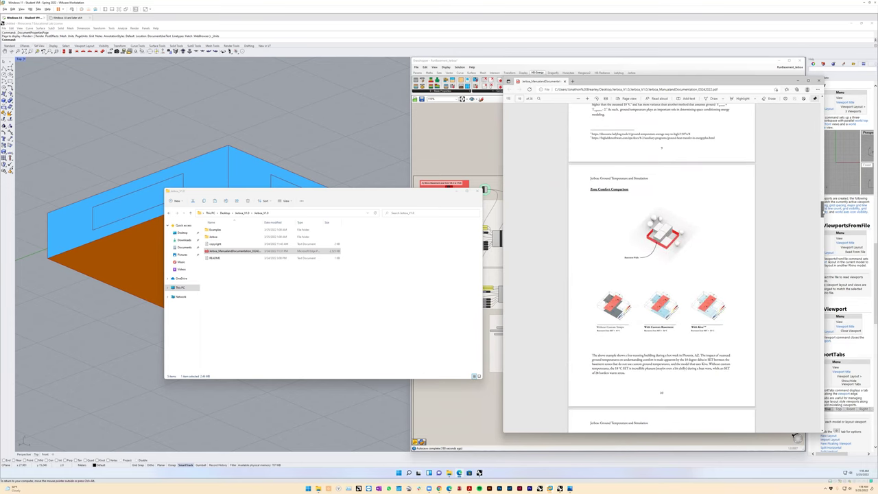
scroll(628, 146, down, 1)
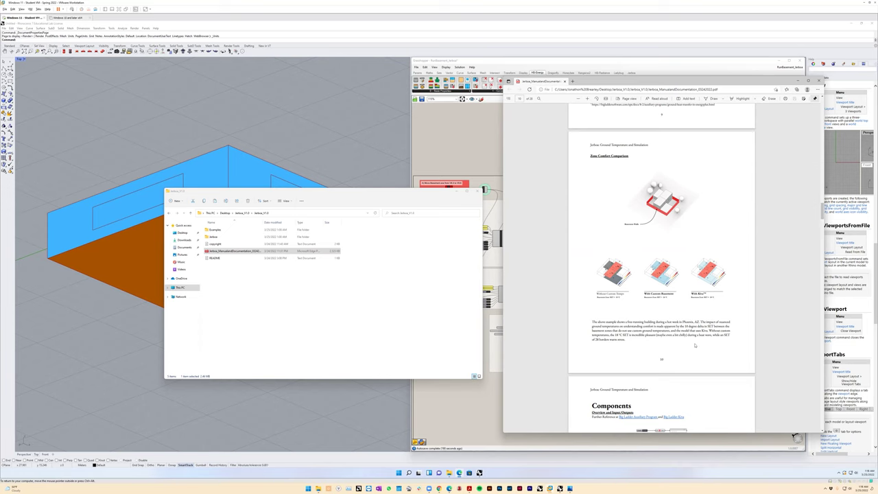
scroll(709, 331, down, 3)
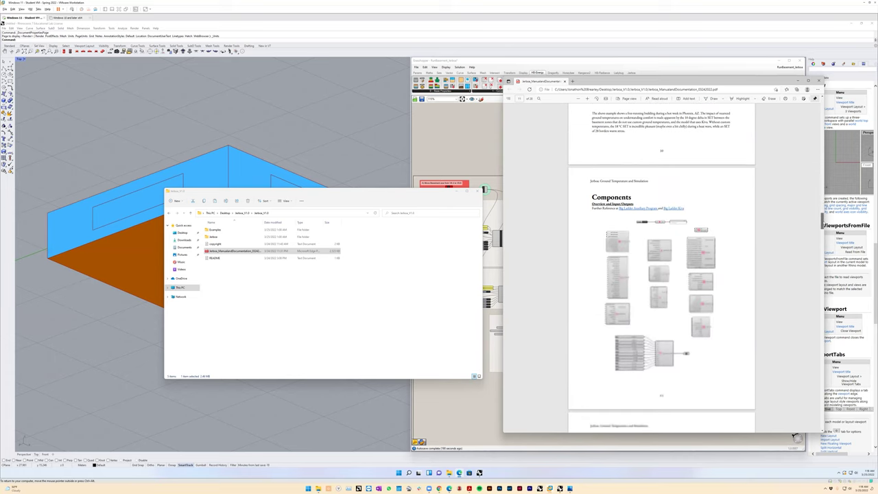
drag(823, 224, 817, 434)
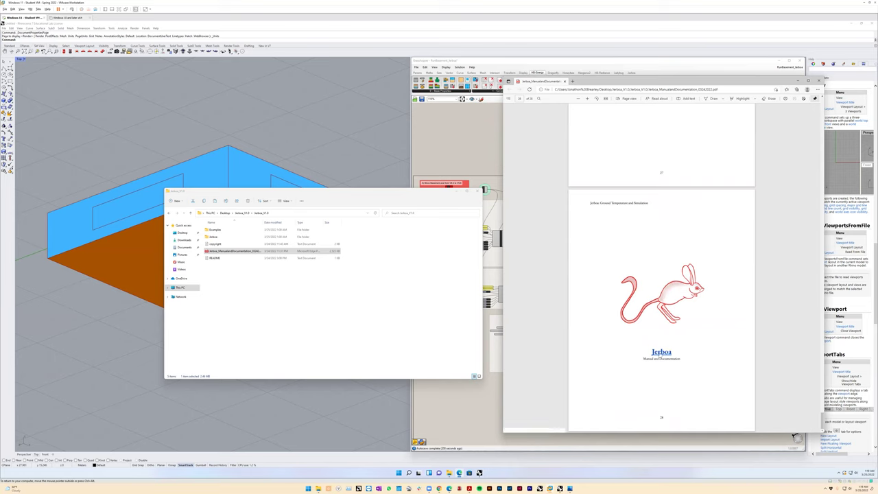